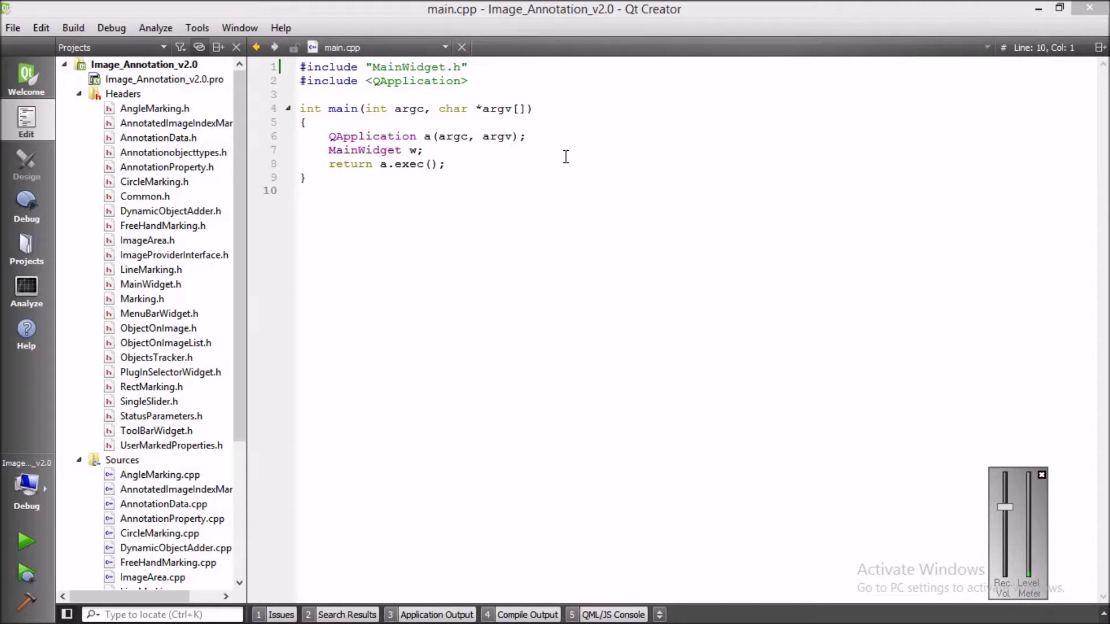
Run the Image_Annotation_v2.0 project and load the ImageLoaderFromHD.dll plugin in the launched application
right_click(192, 67)
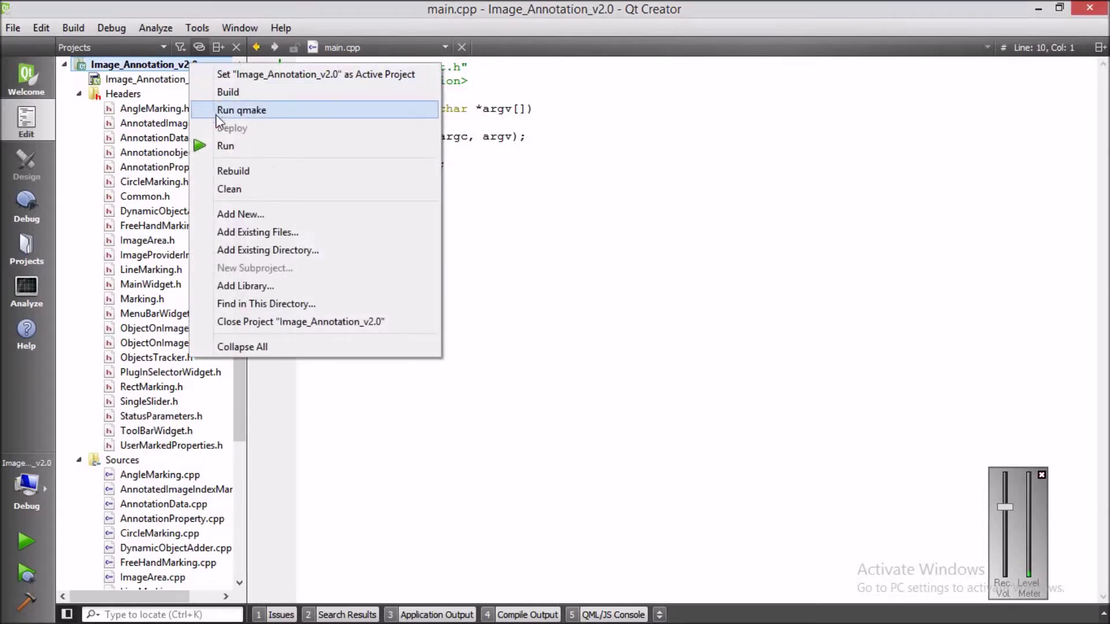
click(226, 146)
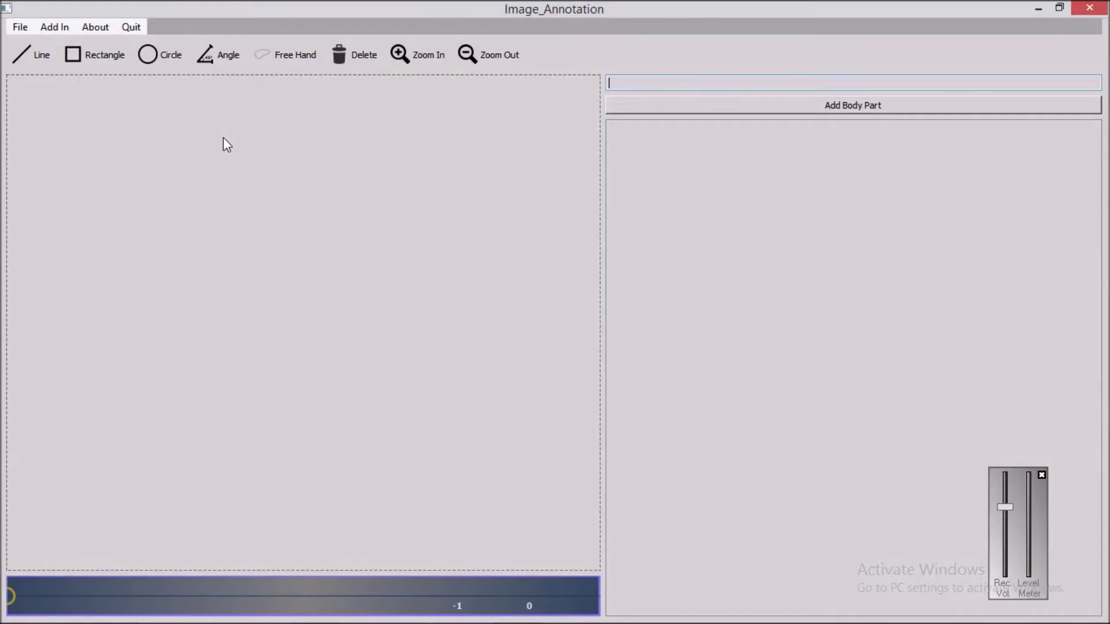
click(58, 27)
click(68, 41)
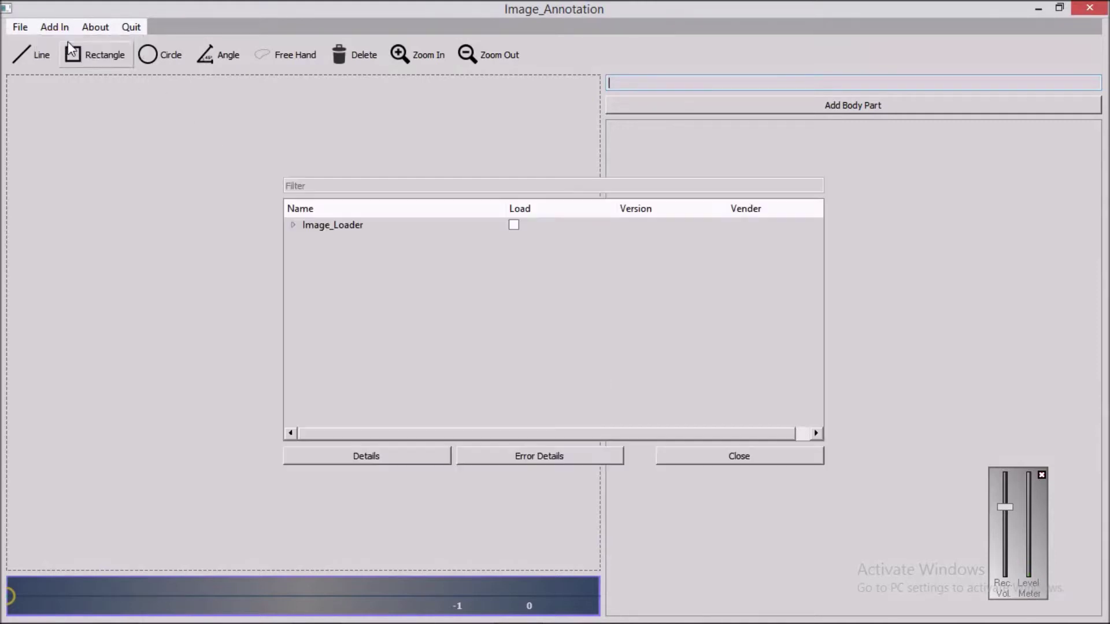
click(293, 225)
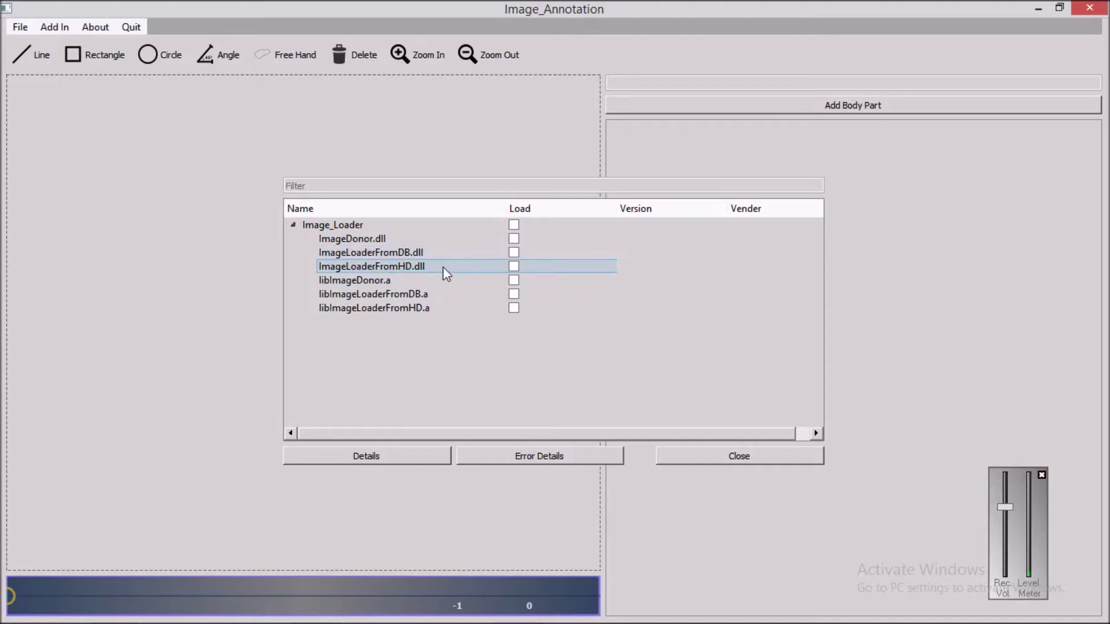
click(514, 267)
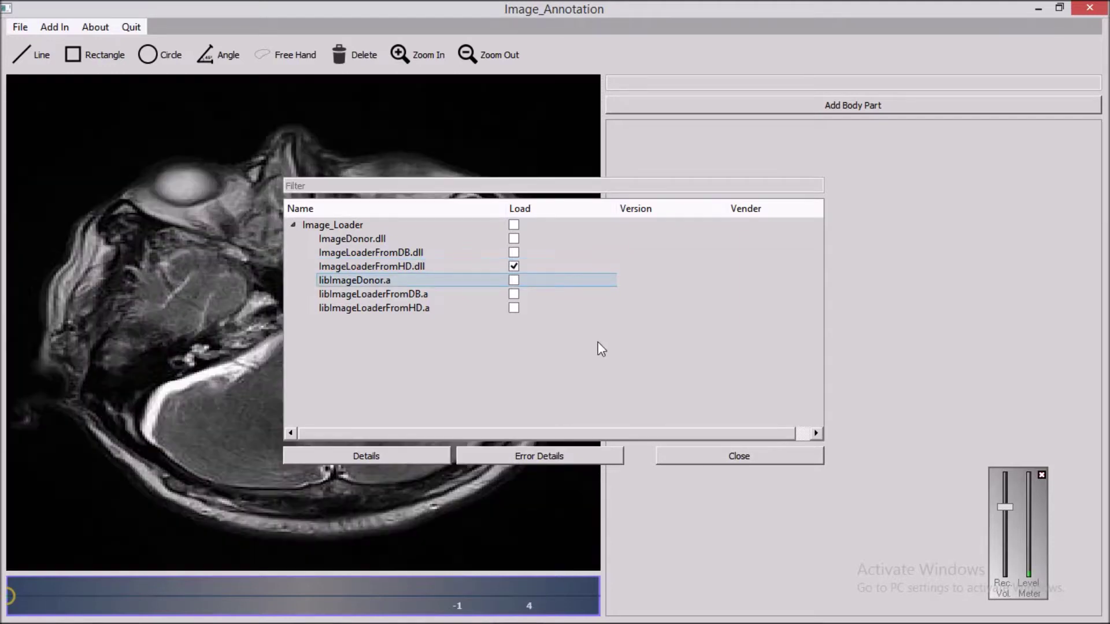
click(704, 463)
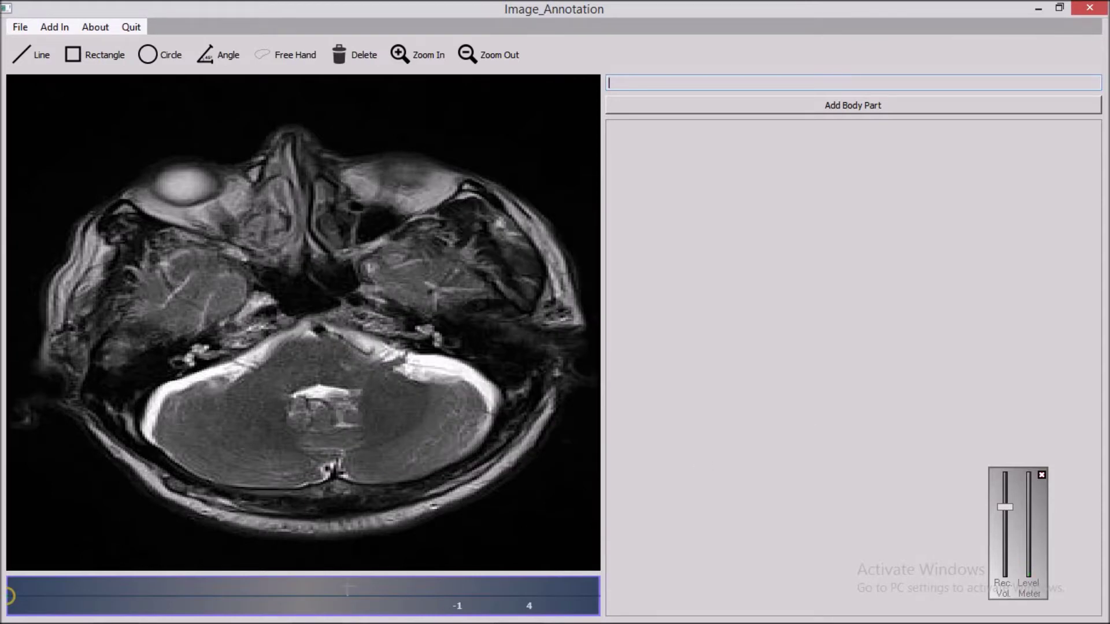
Switch to image 0 and additionally load the ImageLoaderFromDB.dll plugin
drag(219, 596, 23, 596)
click(55, 27)
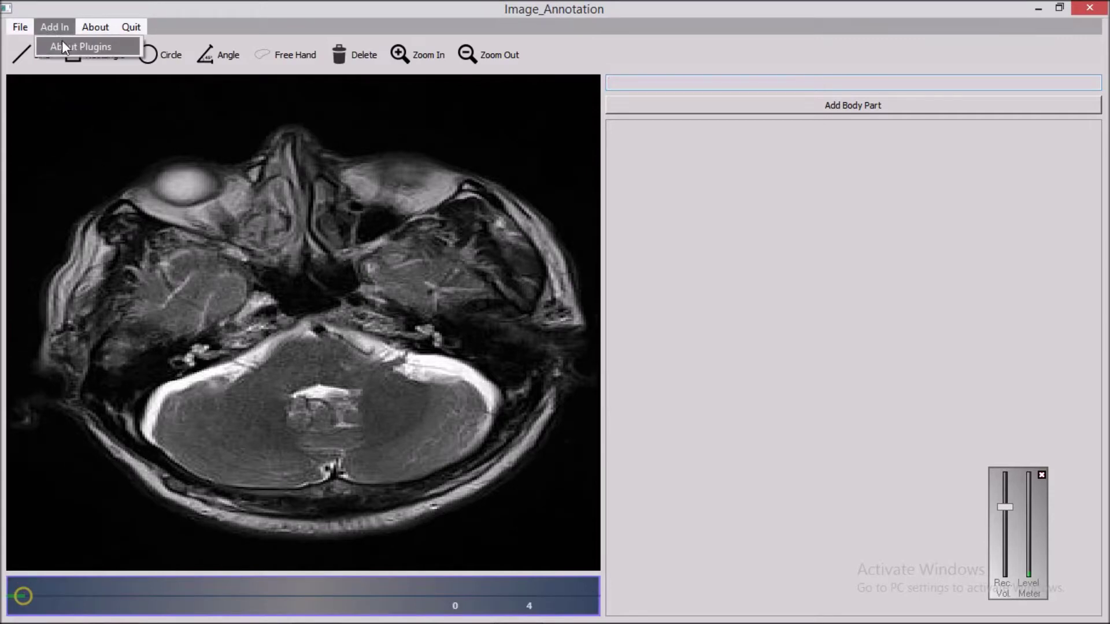
click(61, 41)
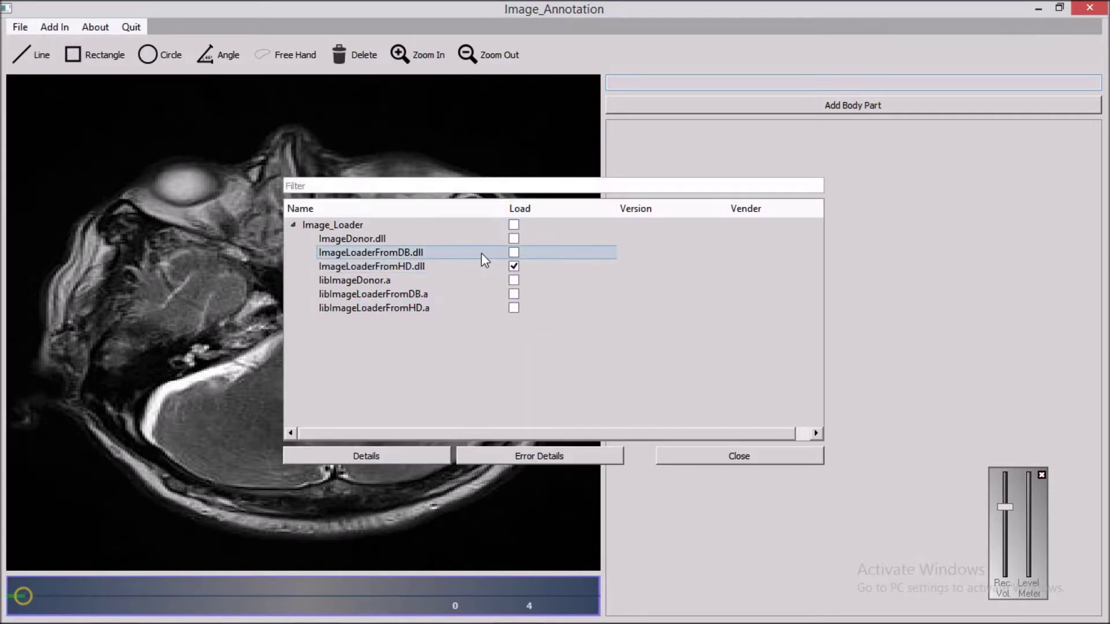
click(512, 253)
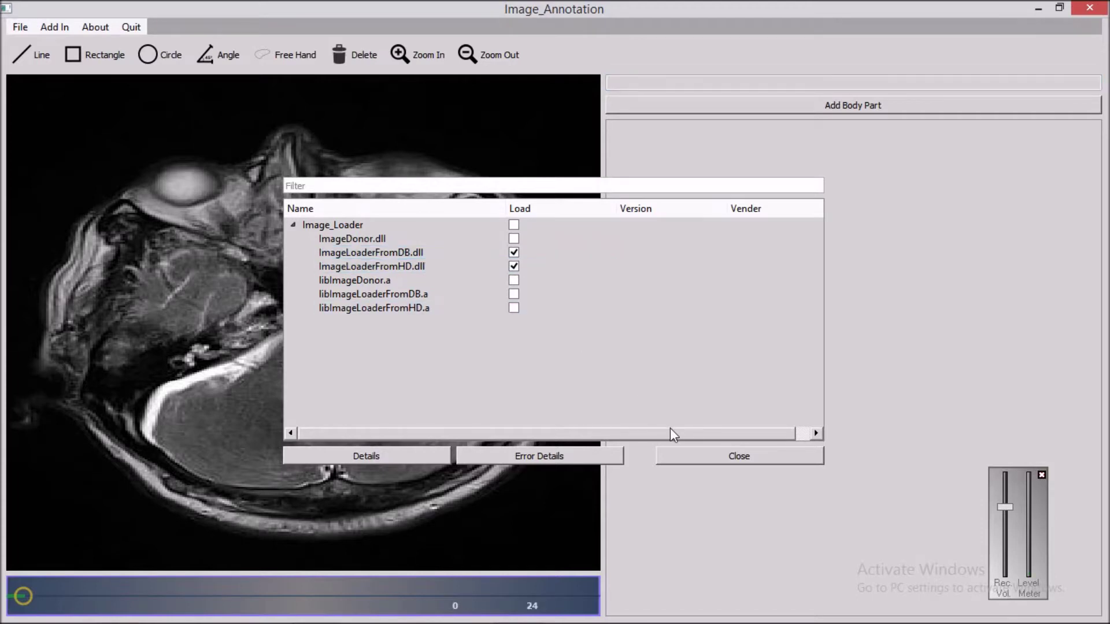
click(681, 451)
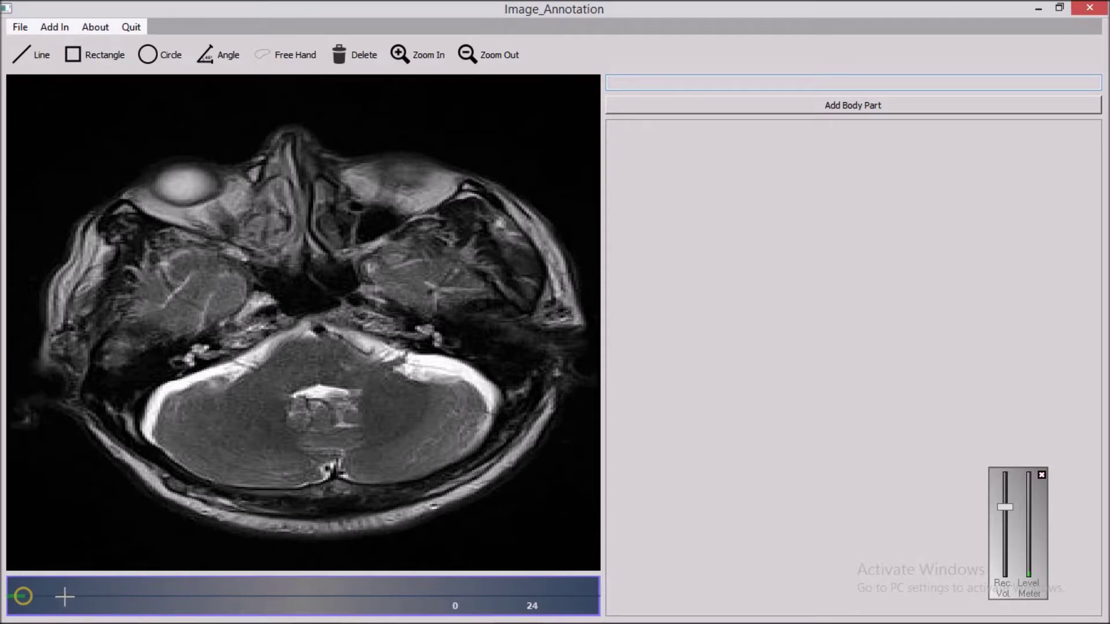
Switch to image 1 and try to annotate the eye on the right of the scan without any body part
mouse_move(23, 596)
mouse_down()
mouse_move(248, 596)
mouse_move(299, 618)
mouse_move(367, 619)
mouse_move(415, 601)
mouse_move(595, 594)
mouse_move(37, 596)
mouse_up()
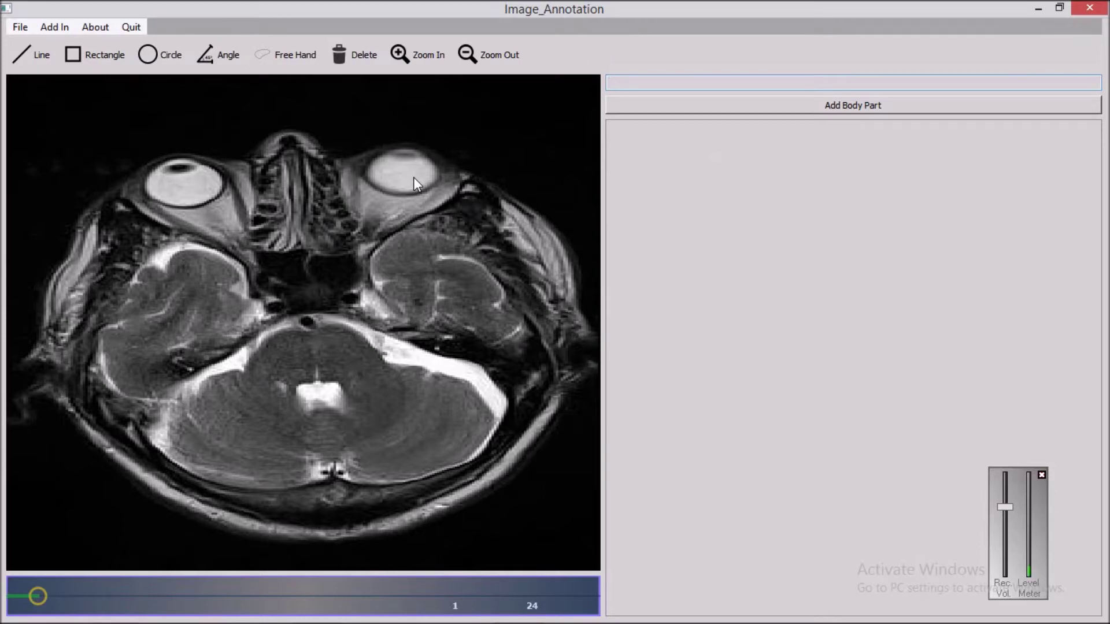
click(389, 179)
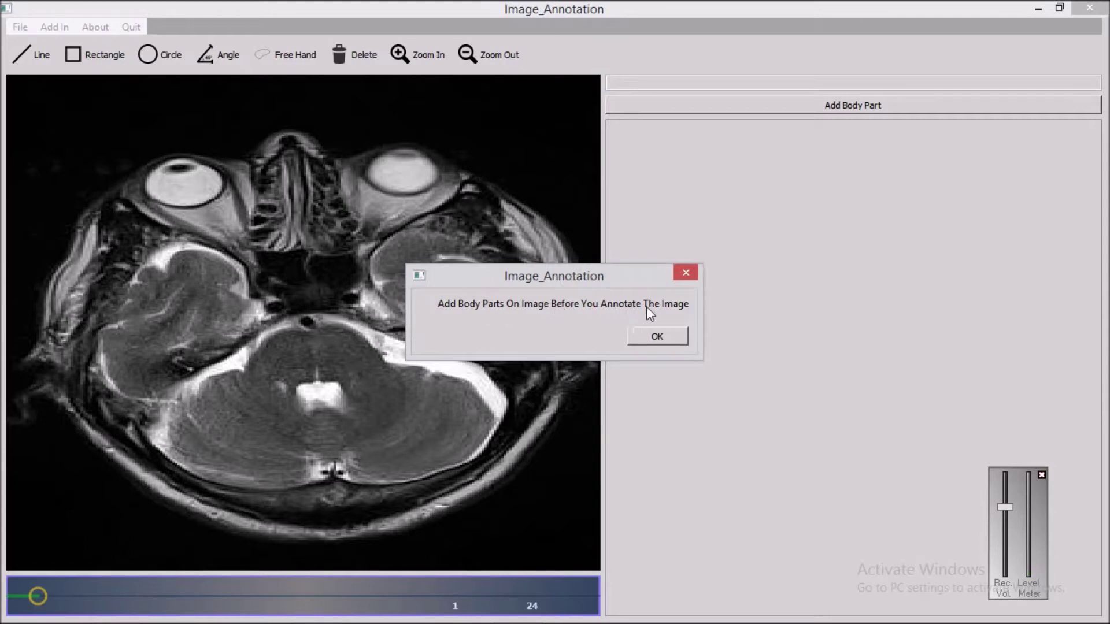
click(657, 335)
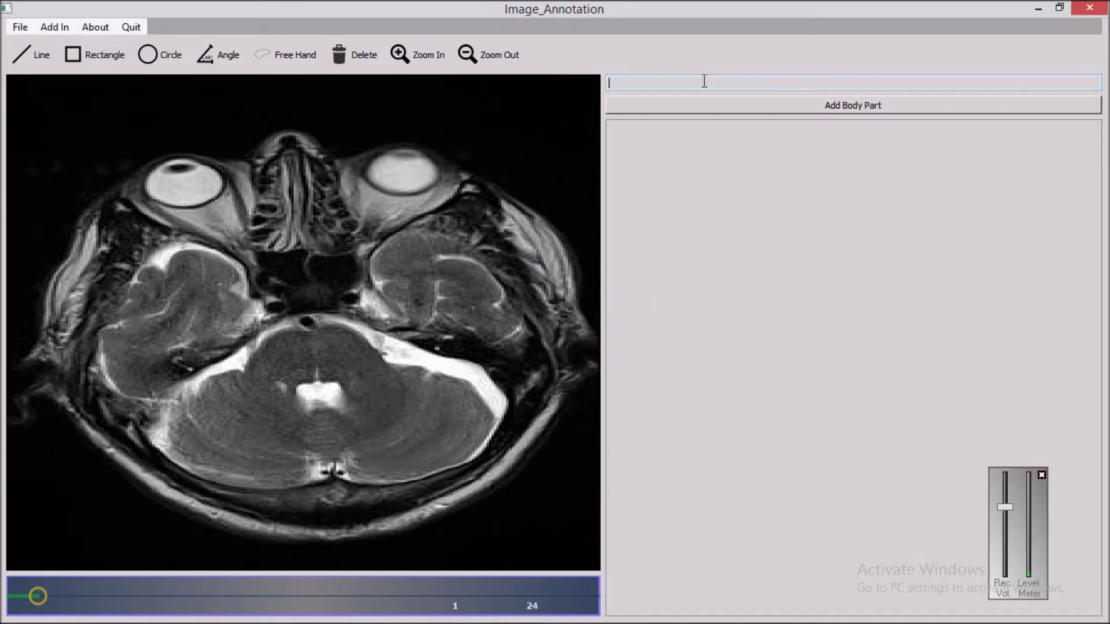
Add four body parts with the numbers 0, 1, 2 and 3 to the body part list
text(0)
click(710, 99)
text(1)
click(710, 102)
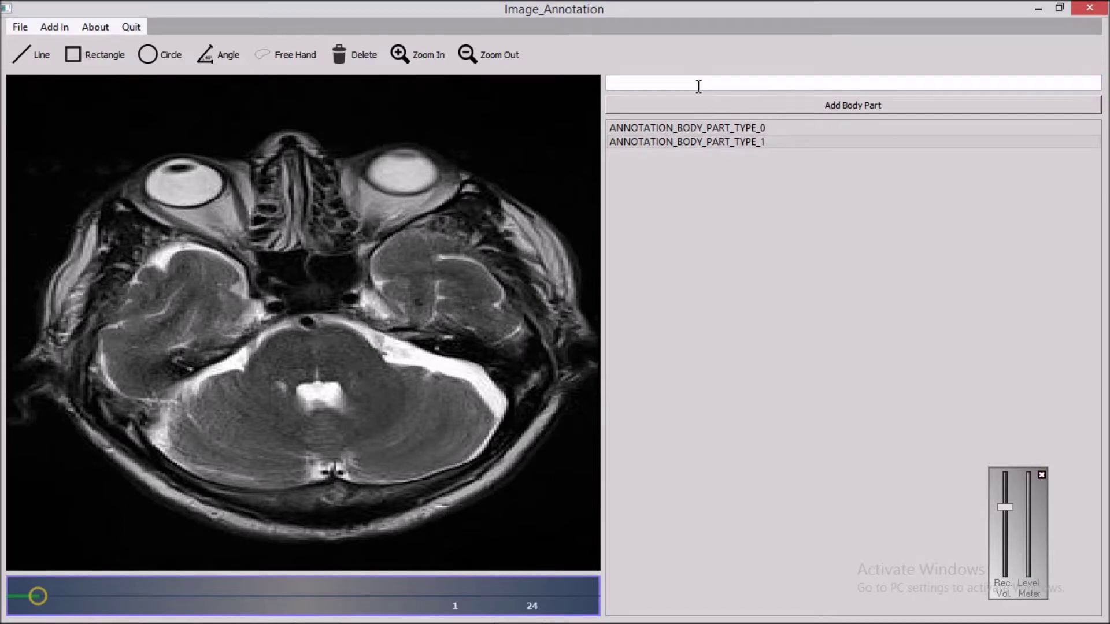
text(2)
click(701, 100)
click(690, 83)
text(3)
click(696, 102)
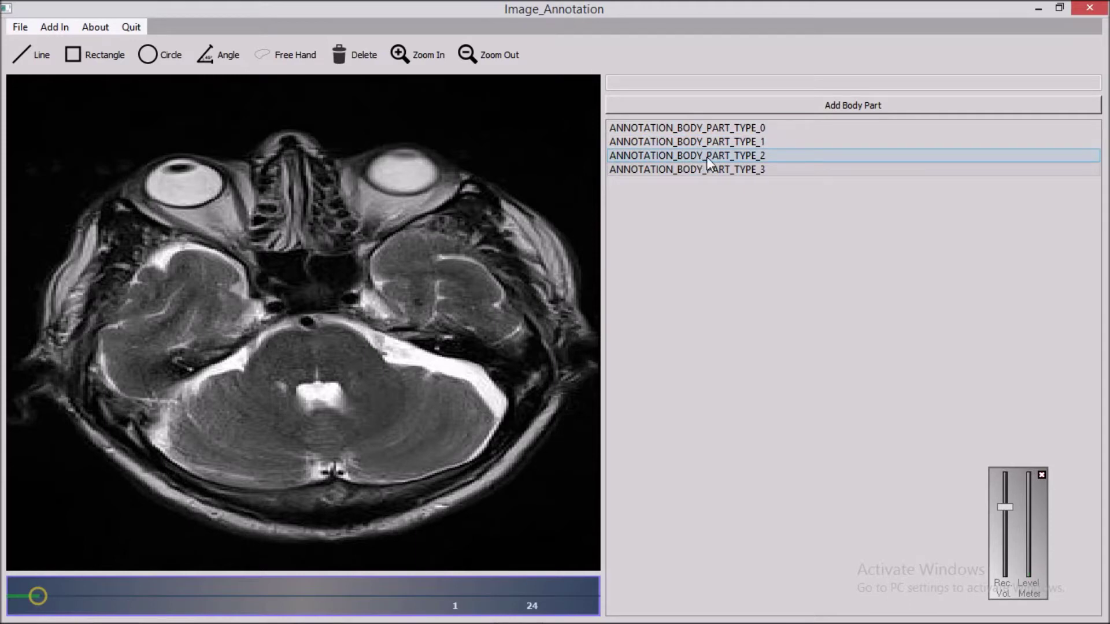
click(742, 169)
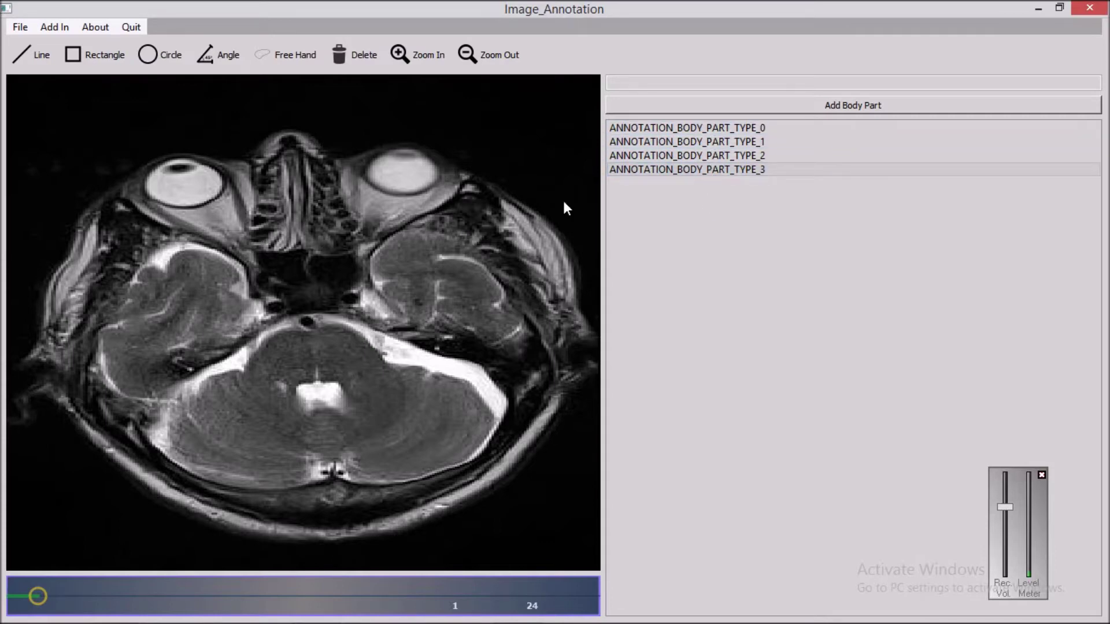
Choose ANNOTATION_BODY_PART_TYPE_0 and draw a near-vertical line about 36 mm long below the left eye of the scan
click(688, 129)
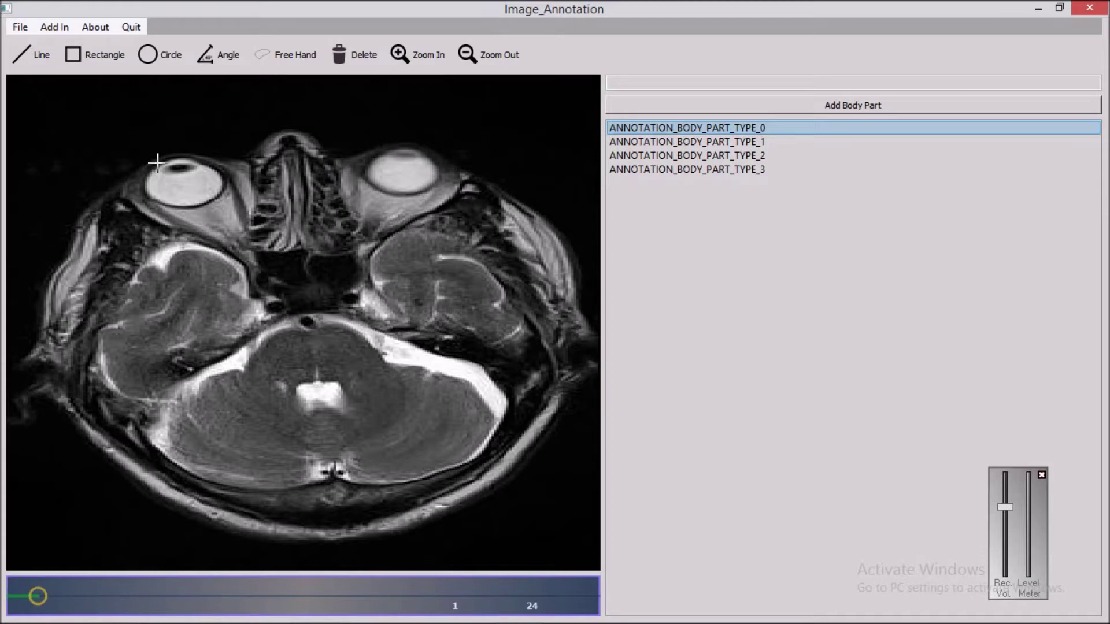
mouse_move(140, 217)
mouse_down()
mouse_move(261, 216)
mouse_move(240, 230)
mouse_move(234, 291)
mouse_move(137, 325)
mouse_up()
Draw a rectangle of about 430 mm² left of the scan's centre and an ellipse of about 349 mm² below it
click(82, 65)
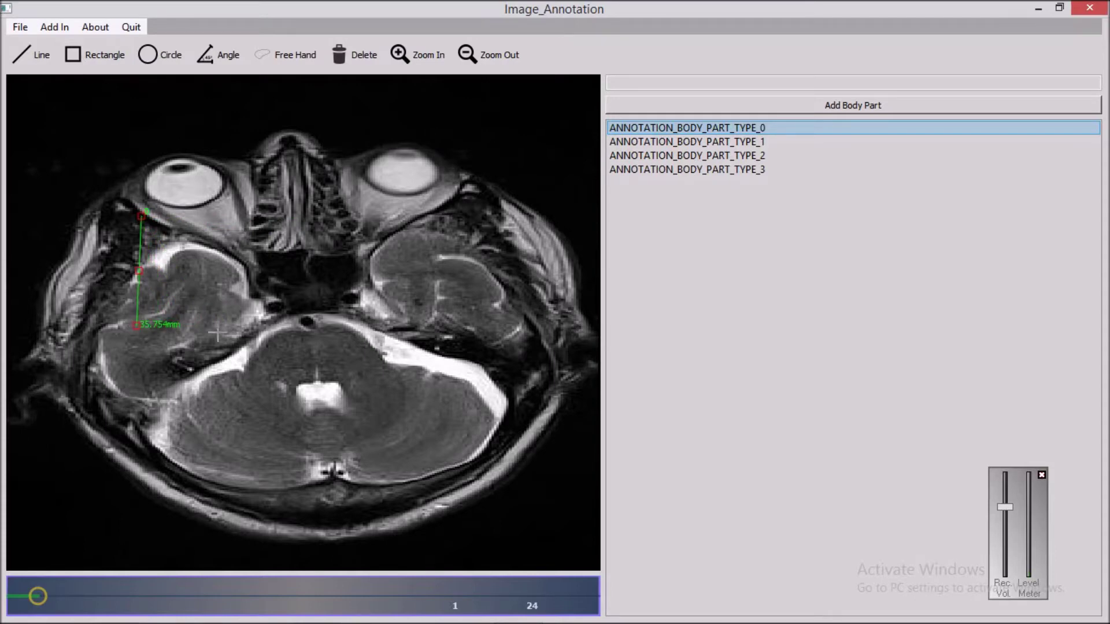
drag(218, 333, 286, 393)
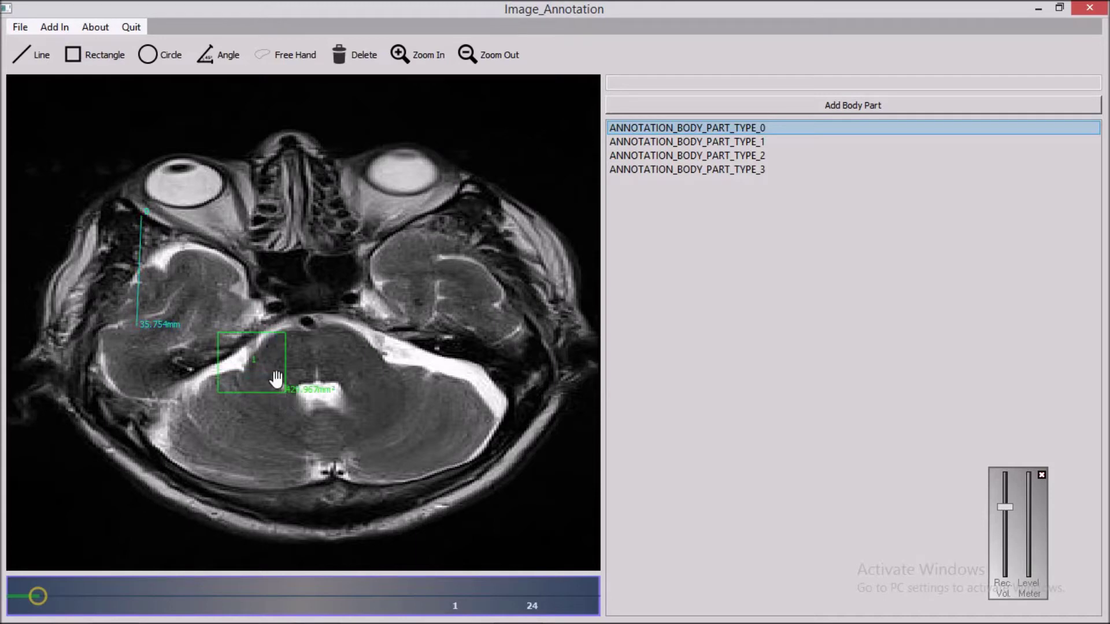
click(161, 65)
drag(265, 449, 305, 469)
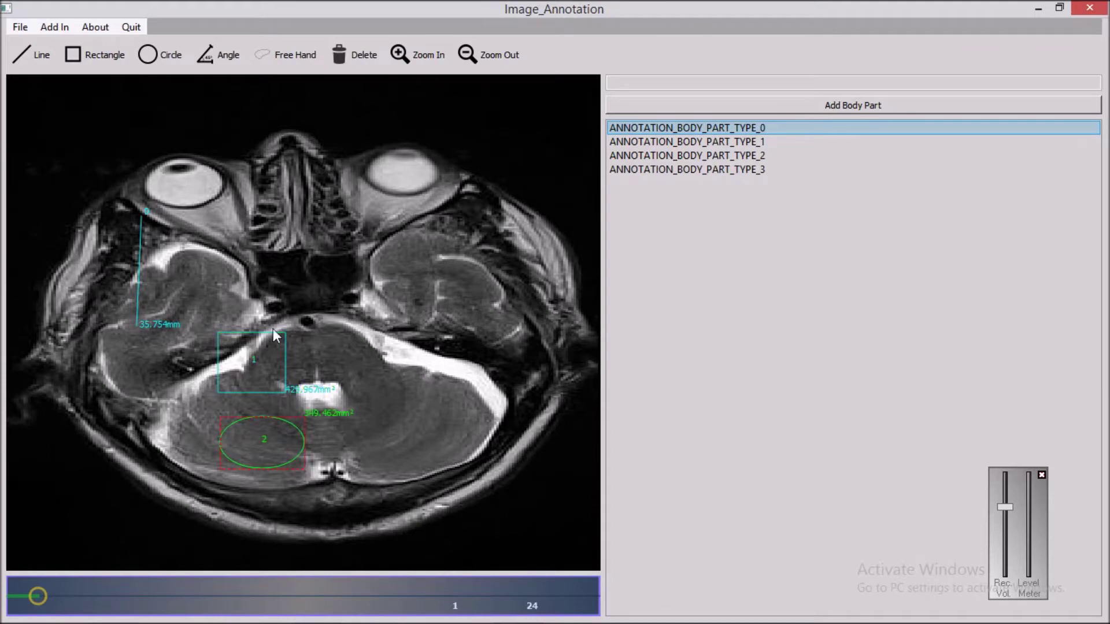
Draw an angle in the lower right of the brain and adjust its three points to about 267°
click(218, 55)
drag(387, 338, 386, 427)
click(469, 421)
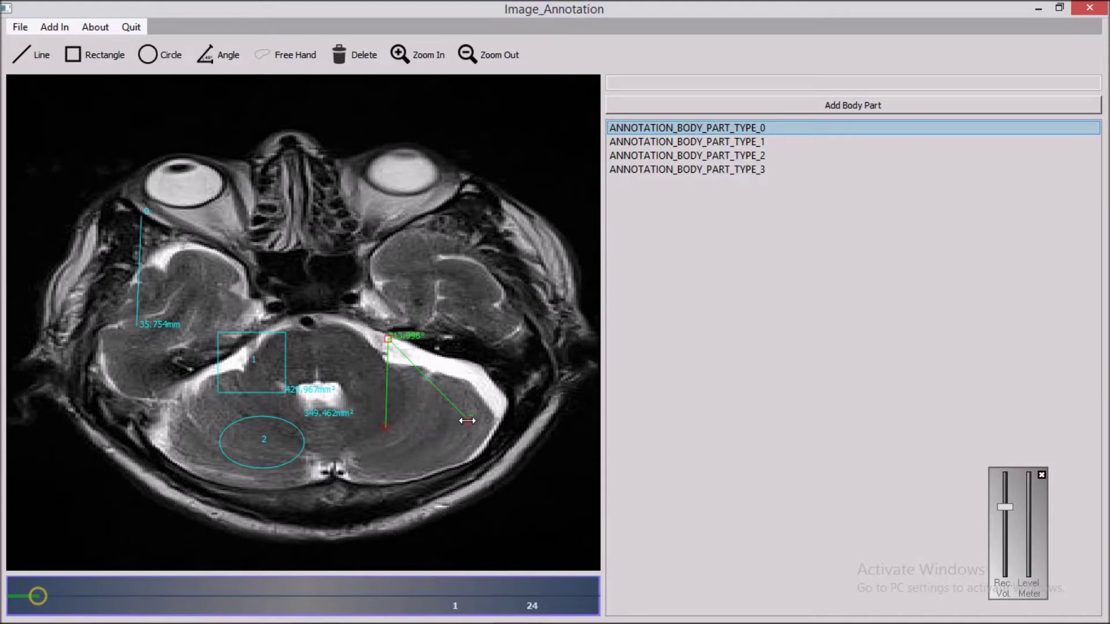
drag(467, 421, 489, 384)
drag(384, 426, 385, 453)
drag(387, 340, 385, 387)
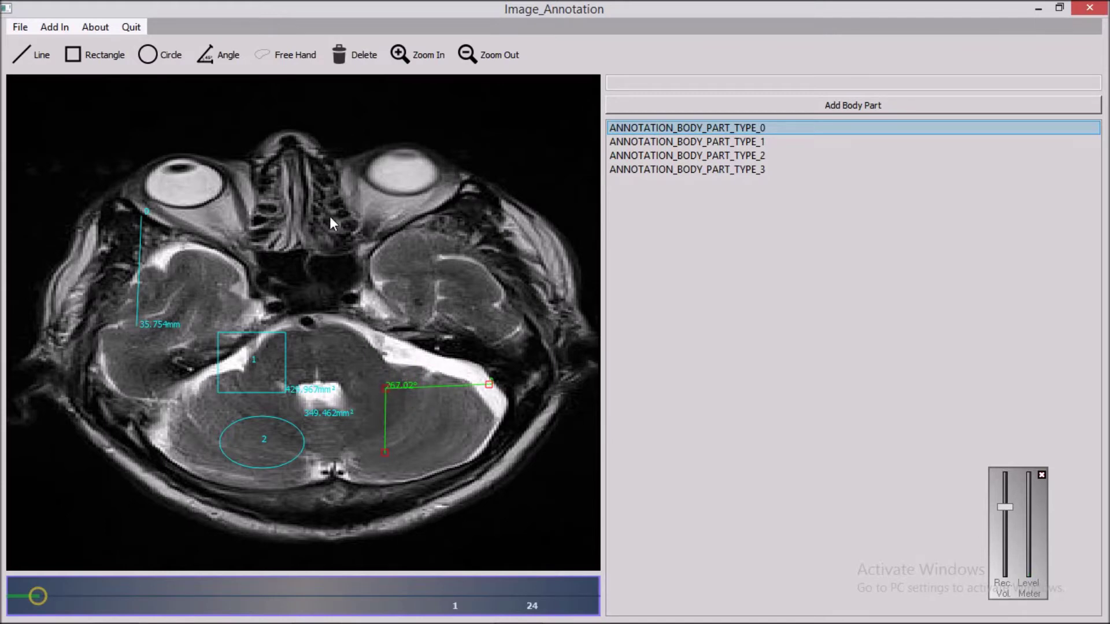
Outline the region below the right eye of the scan freehand and shift the outline slightly down and right
click(274, 56)
drag(383, 205, 375, 237)
drag(494, 212, 446, 186)
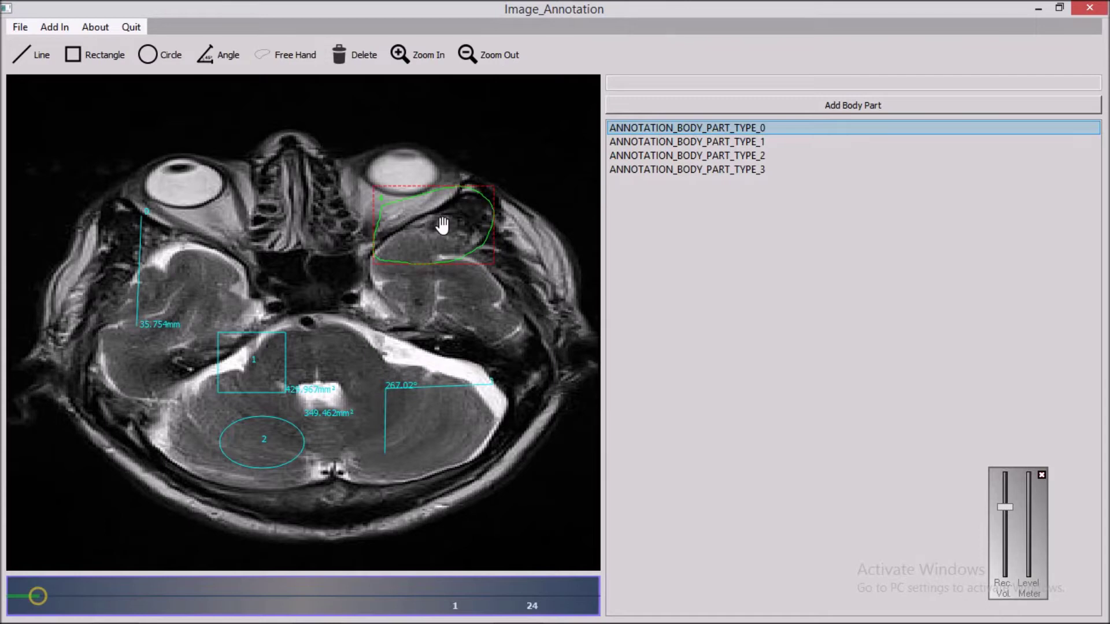
mouse_move(441, 223)
mouse_down()
mouse_move(421, 255)
mouse_move(438, 223)
mouse_move(463, 240)
mouse_move(435, 254)
mouse_move(436, 231)
mouse_move(478, 253)
mouse_move(419, 261)
mouse_move(391, 231)
mouse_move(458, 239)
mouse_up()
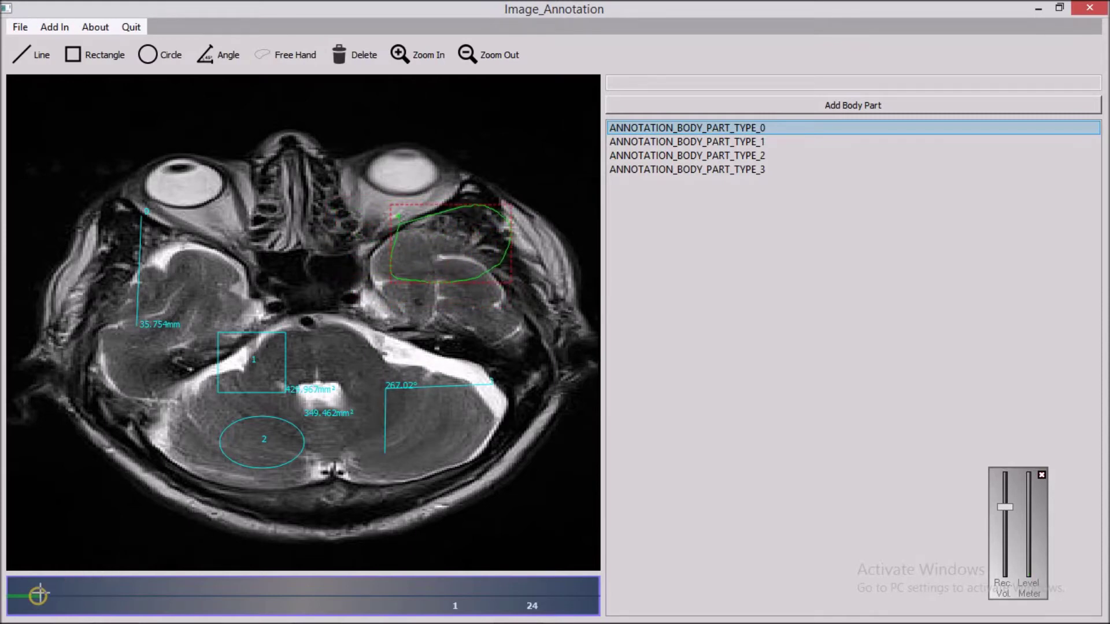
Switch to image 6, draw a slanted line on its left side and move it inward over the skull
drag(38, 596, 173, 596)
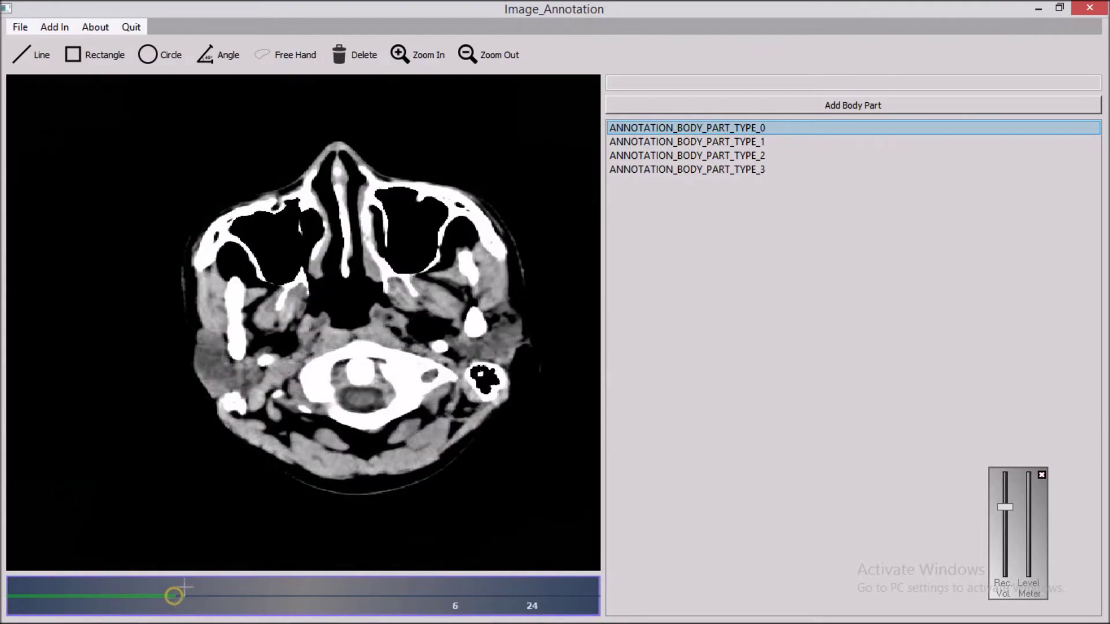
click(41, 64)
mouse_move(195, 191)
mouse_down()
mouse_move(305, 193)
mouse_move(237, 257)
mouse_move(145, 316)
mouse_up()
drag(171, 253, 264, 312)
Outline the area around the right cheekbone freehand and draw a circle of about 673 mm² at the skull's upper left
click(292, 56)
mouse_move(434, 216)
mouse_down()
mouse_move(445, 296)
mouse_move(485, 262)
mouse_move(465, 202)
mouse_up()
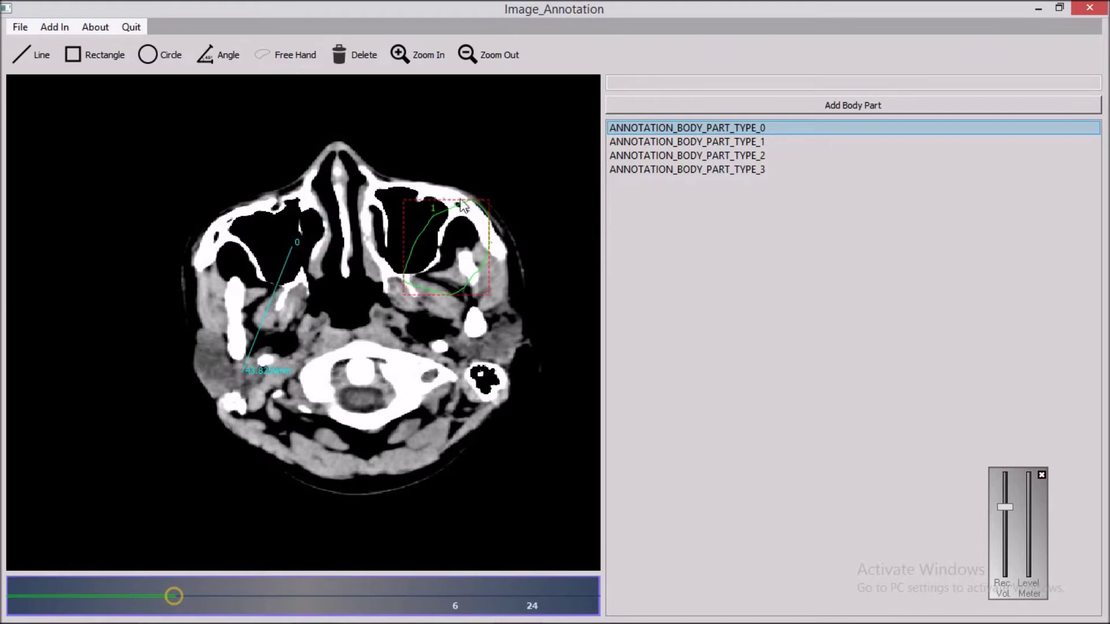
click(143, 58)
drag(166, 174, 267, 260)
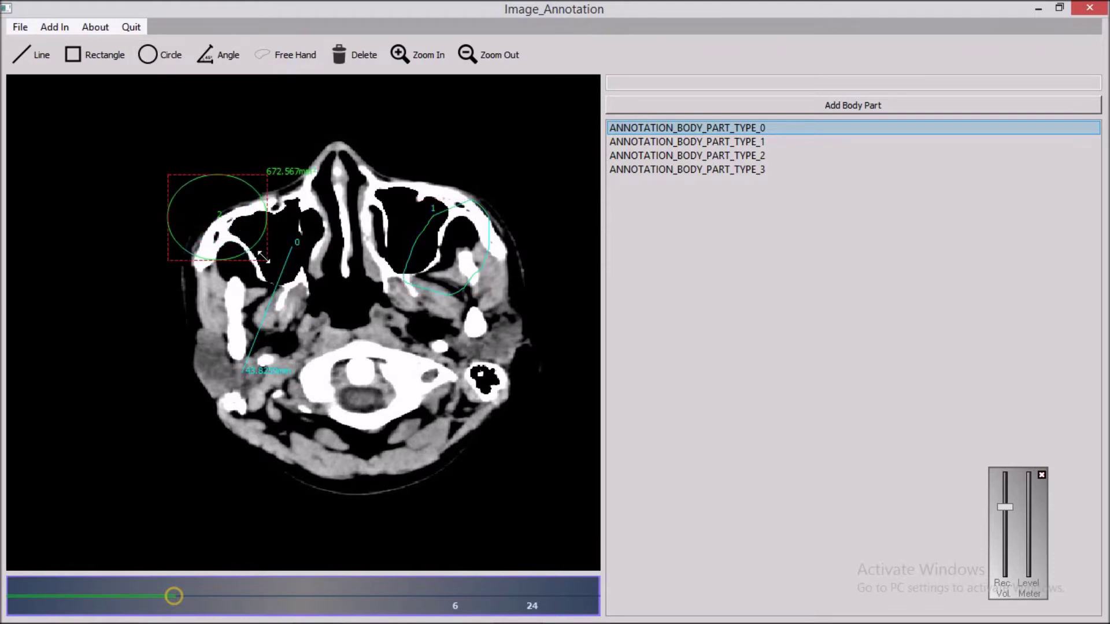
On image 3, draw a rectangle of about 592 mm² in the upper left of the brain and a circle of about 411 mm² opposite
drag(173, 596, 94, 595)
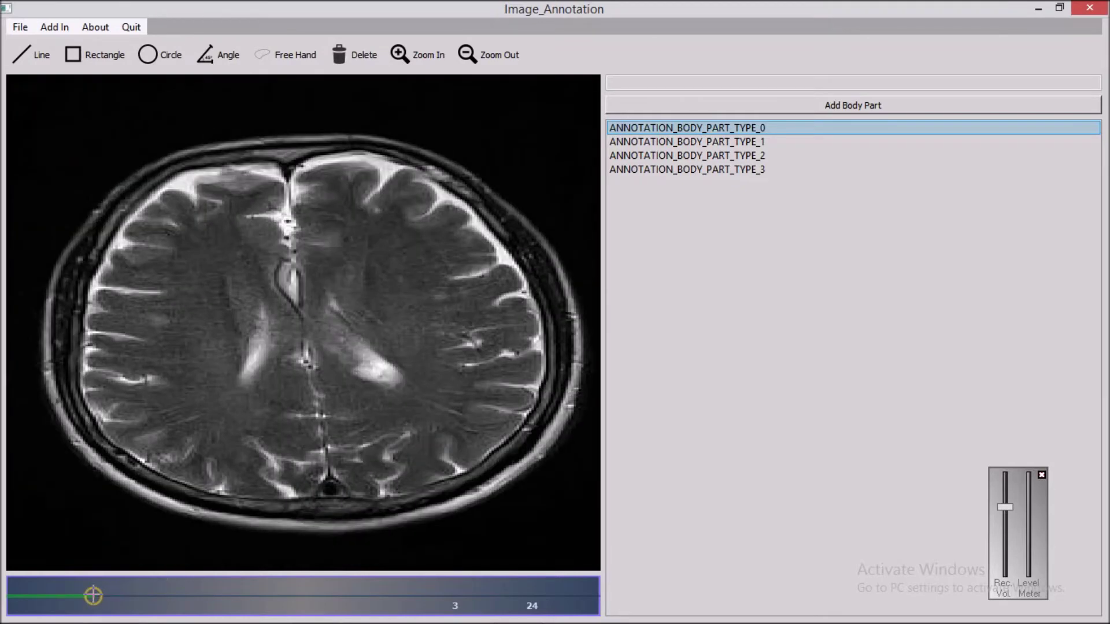
click(84, 61)
drag(197, 230, 275, 301)
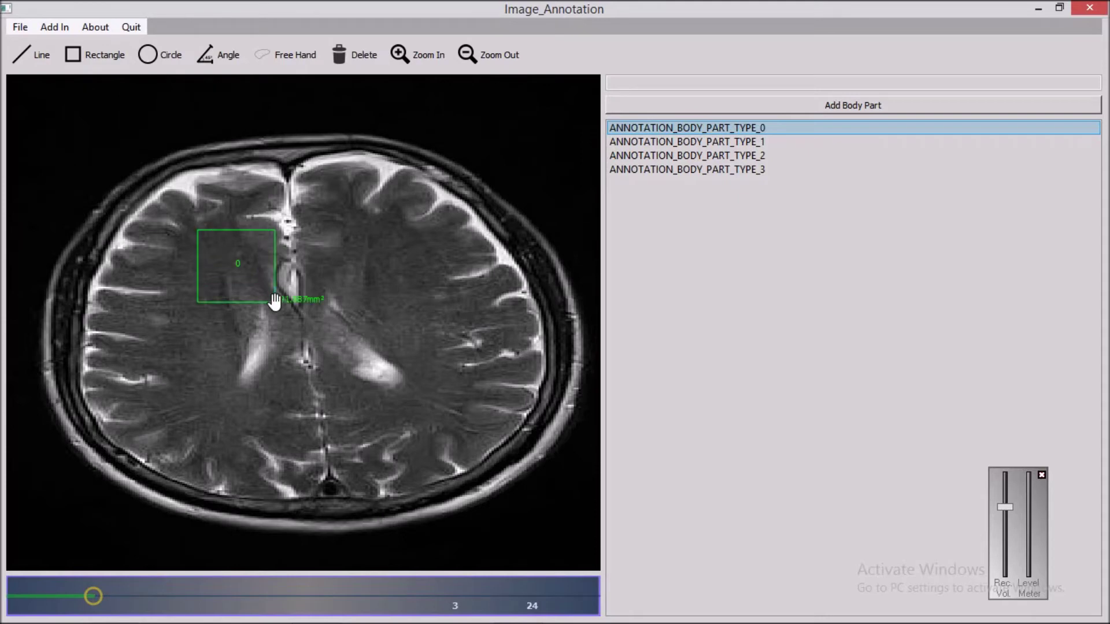
click(167, 61)
drag(370, 215, 443, 287)
Draw an angle of about 313° from the brain's centre towards its lower right
click(215, 54)
click(321, 325)
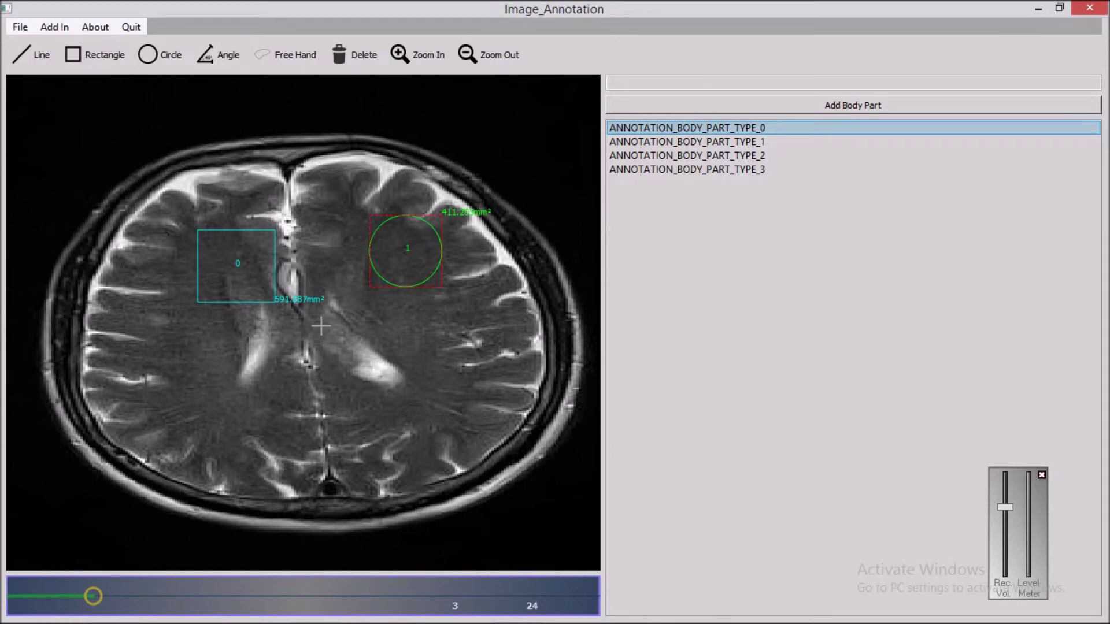
click(352, 448)
click(436, 386)
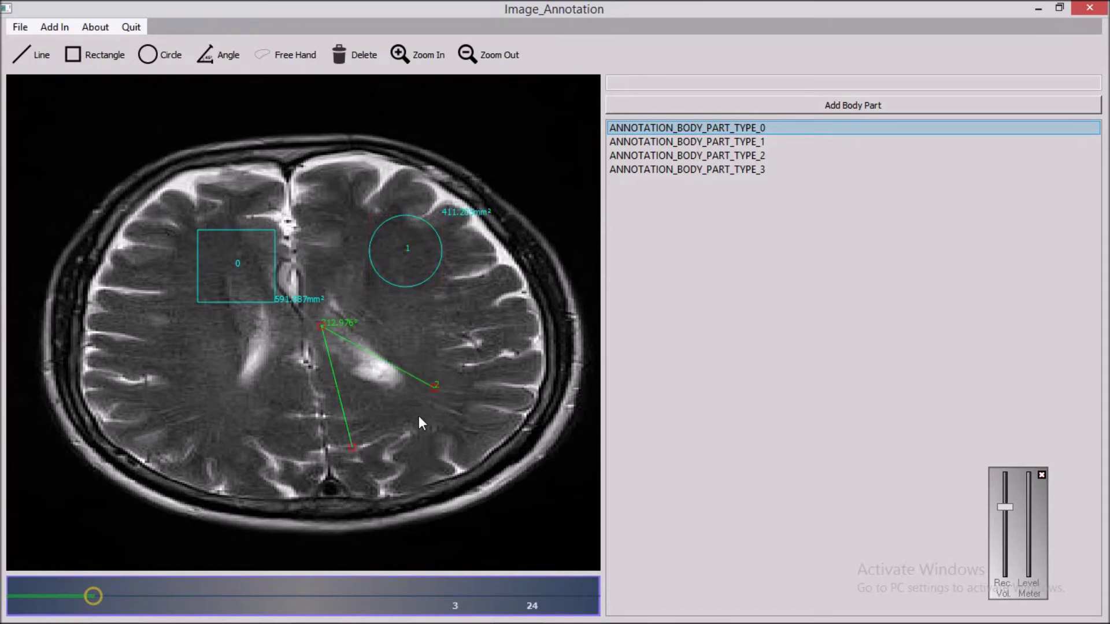
Move the rectangle slightly up and left, and draw a near-horizontal line about 57 mm long across the lower left of the brain
drag(231, 275, 204, 264)
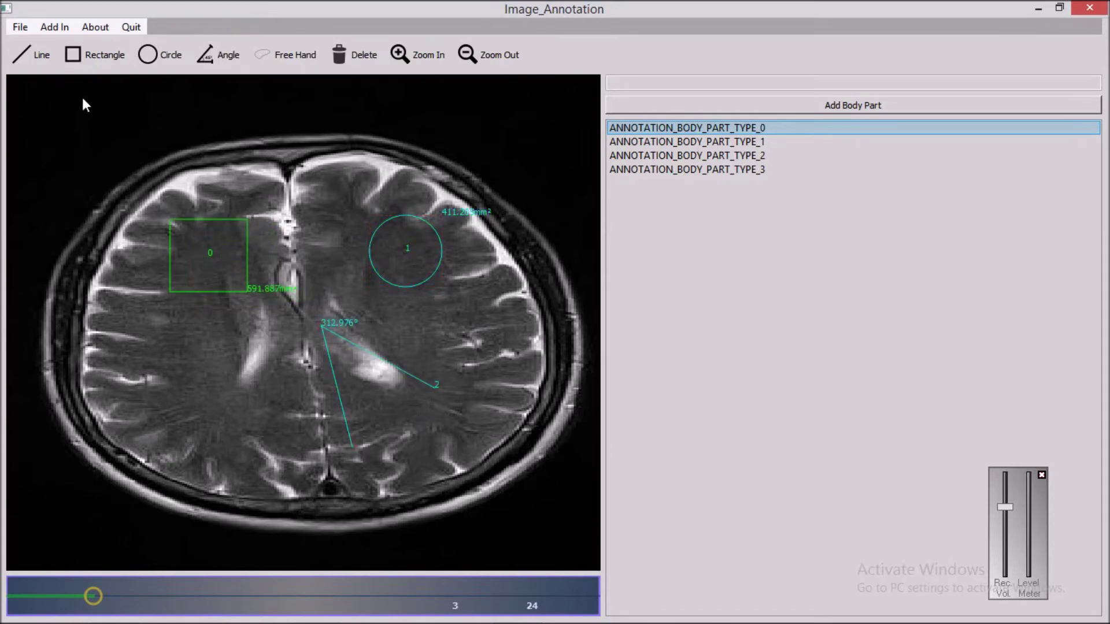
click(36, 53)
drag(134, 379, 311, 387)
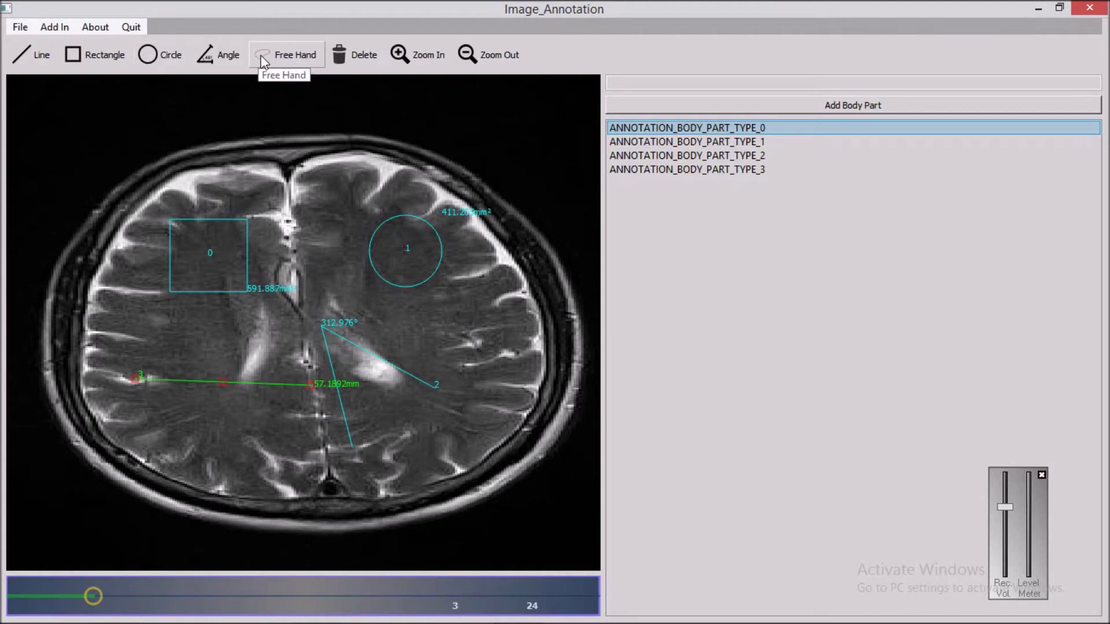
Draw a freehand outline over the upper edge of the brain and move the 57 mm line slightly left
click(332, 139)
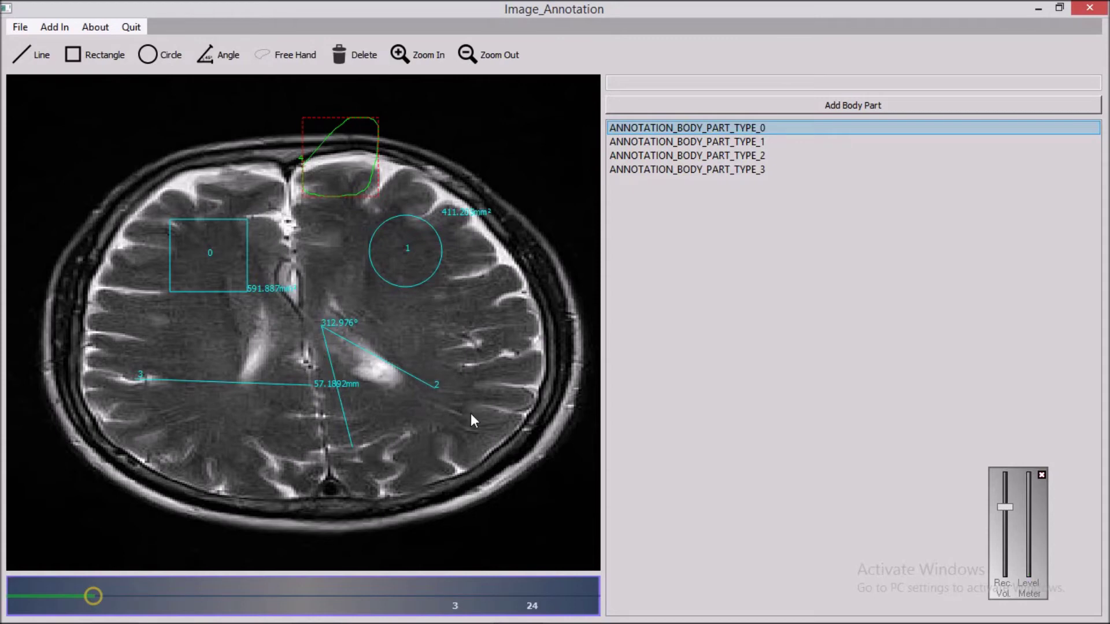
click(438, 399)
click(144, 422)
drag(220, 386, 192, 390)
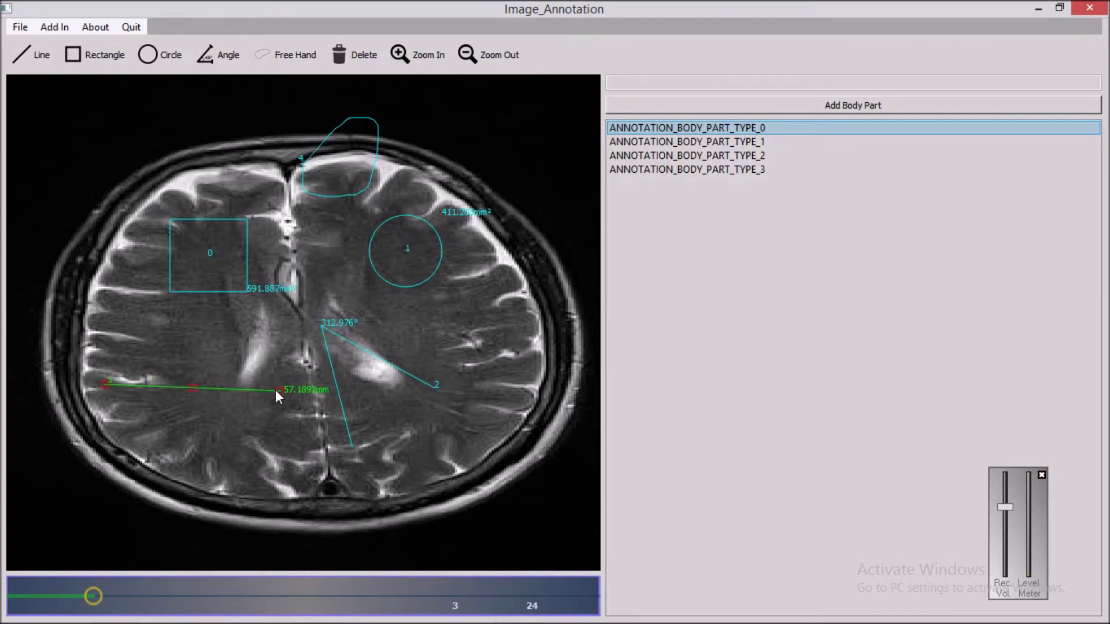
Reshape the line across the lower left of the brain to about 45 mm by moving its inner endpoint, and delete it
mouse_move(275, 391)
mouse_down()
mouse_move(293, 397)
mouse_move(239, 424)
mouse_up()
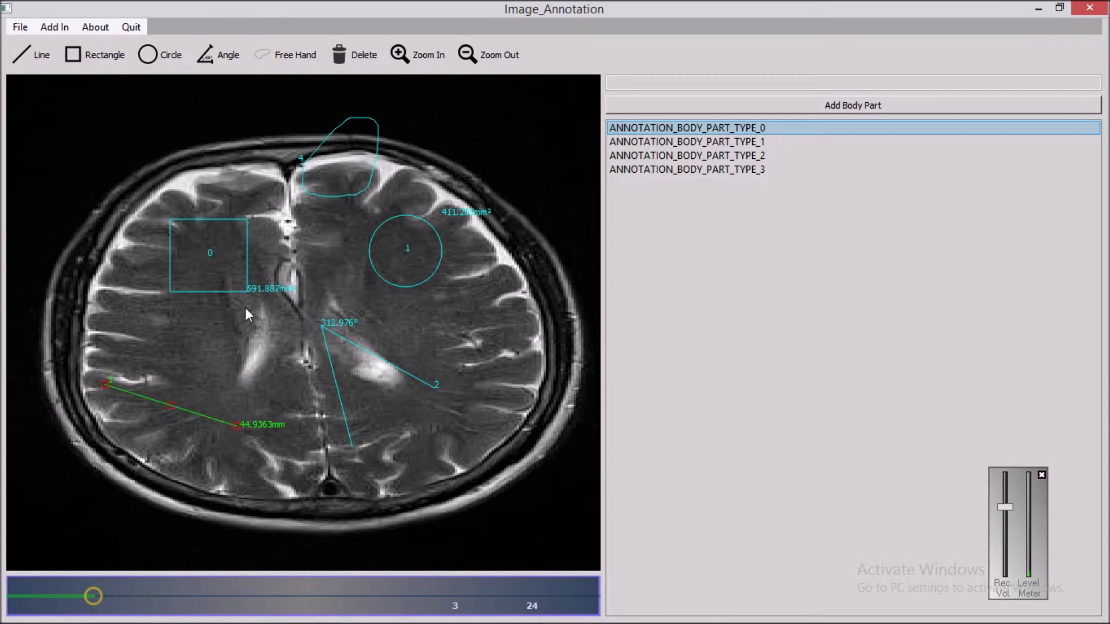
click(352, 57)
click(219, 280)
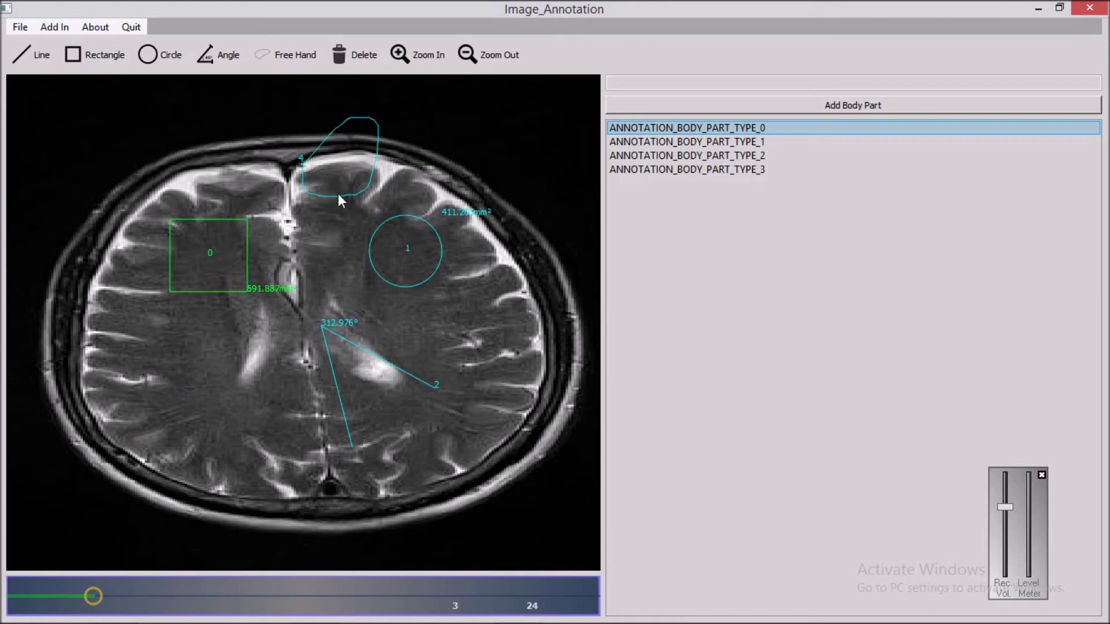
Delete the angle annotation running from the brain's centre towards its lower right
click(349, 165)
click(377, 411)
click(357, 57)
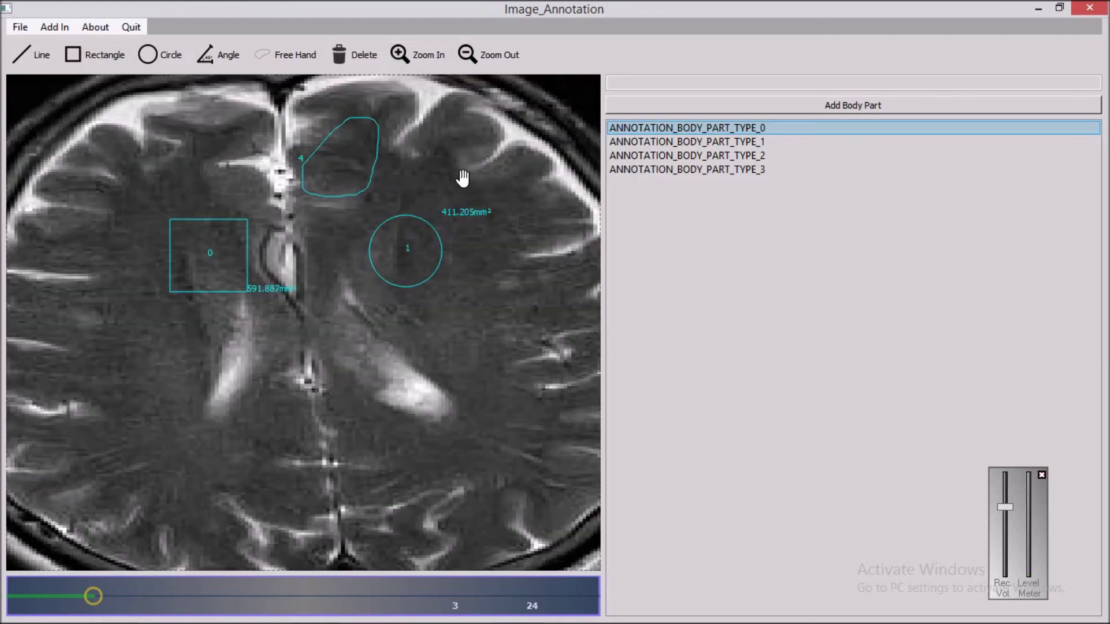
Draw a rectangle of about 623 mm² over the lower end of the bright ventricle in the left half of the brain
click(431, 335)
drag(431, 335, 426, 300)
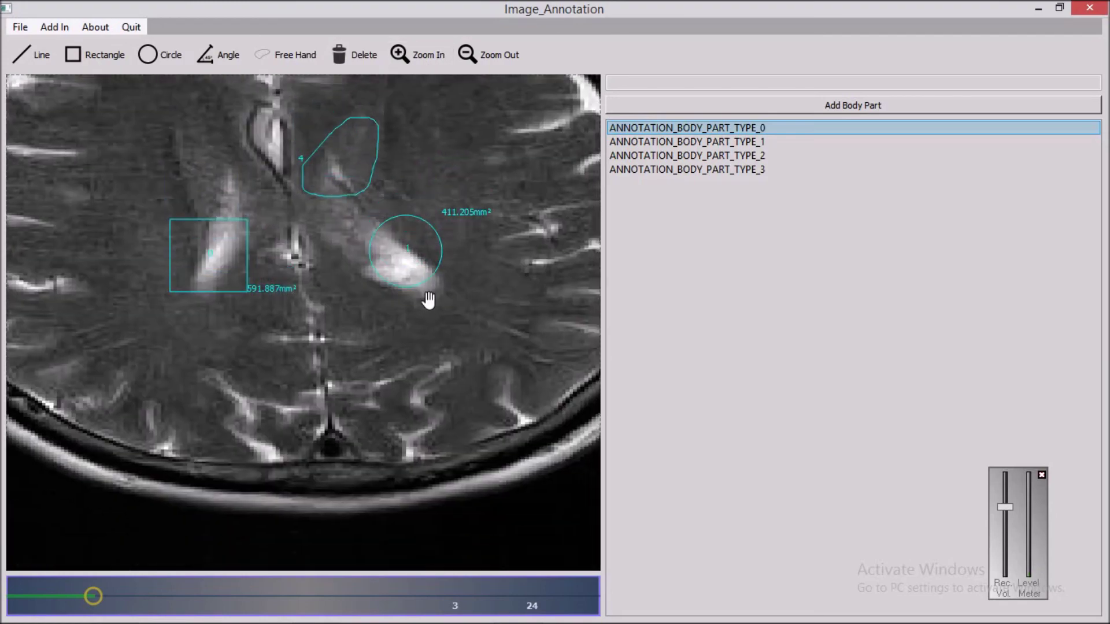
mouse_move(491, 194)
mouse_down()
mouse_move(471, 328)
mouse_move(478, 379)
mouse_up()
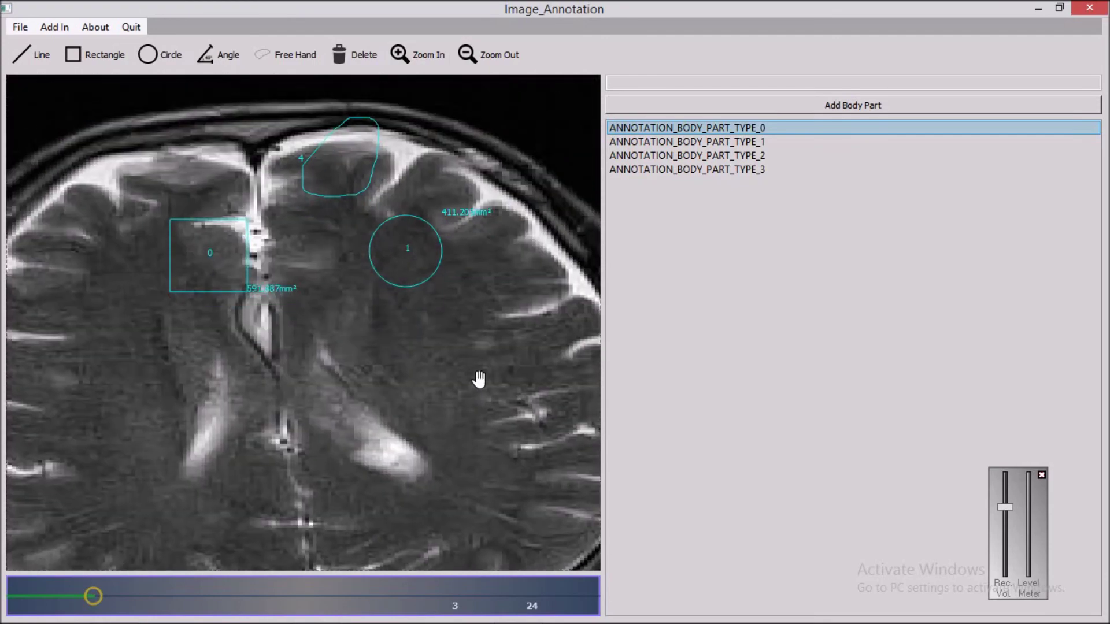
mouse_move(250, 379)
mouse_down()
mouse_move(341, 364)
mouse_move(375, 342)
mouse_up()
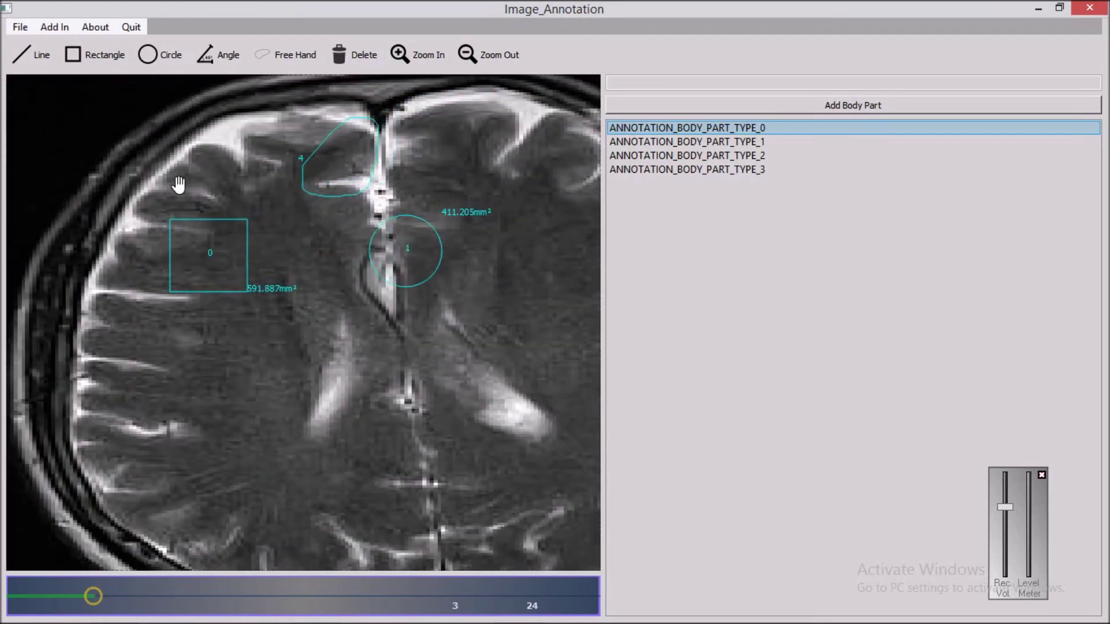
click(81, 57)
drag(268, 374, 355, 443)
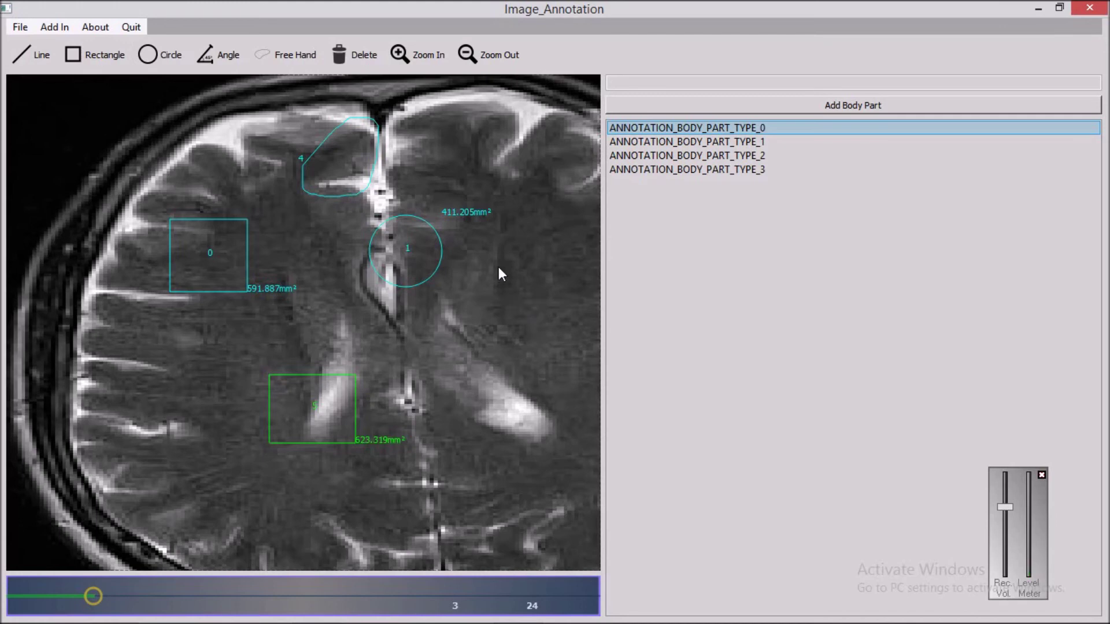
Examine the centre of the scan at increasing magnification with the annotations in place, and zoom back out
click(417, 58)
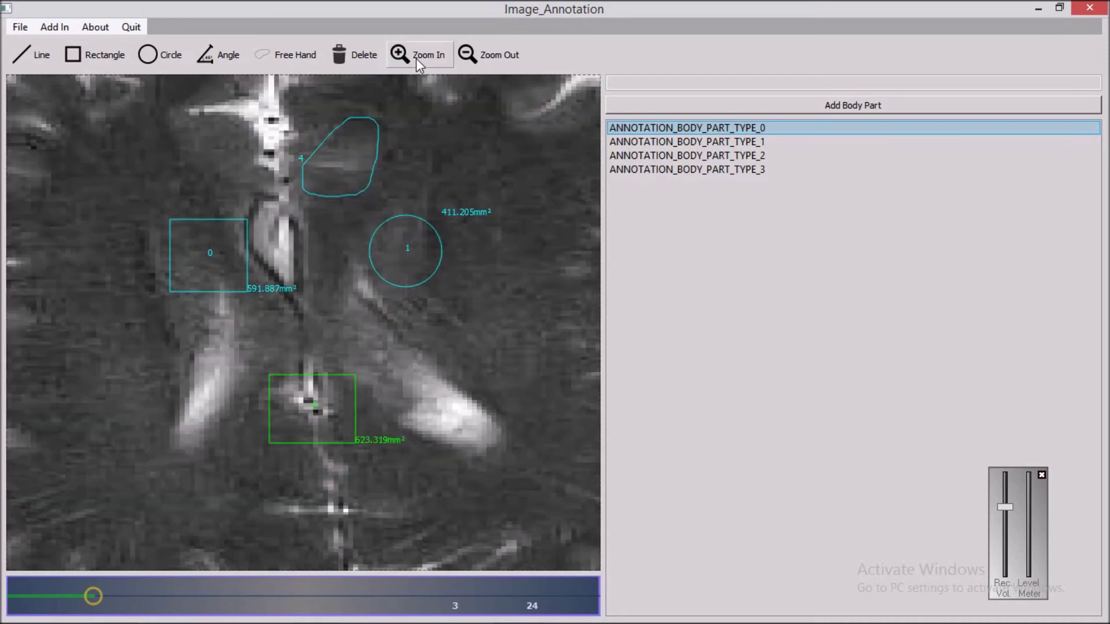
scroll(497, 289, down, 1)
click(428, 57)
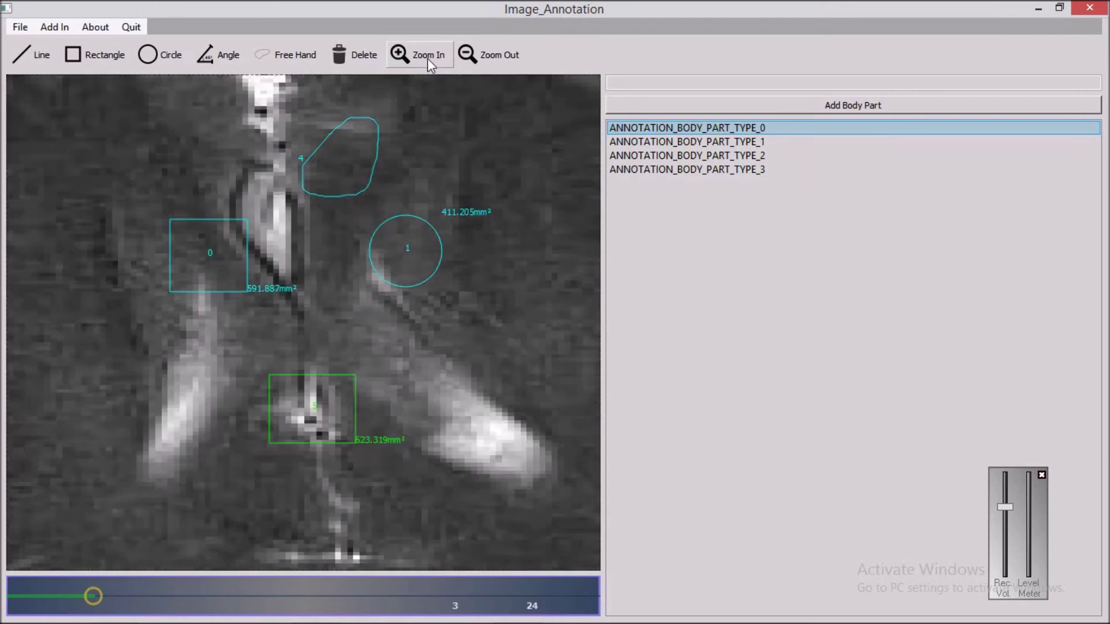
click(428, 58)
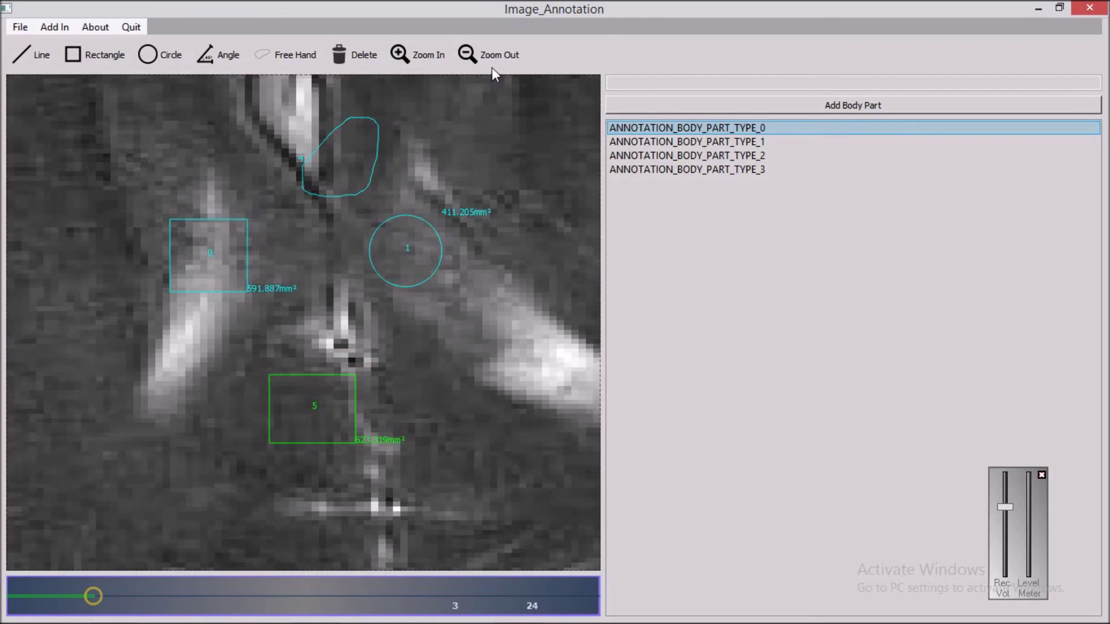
click(487, 56)
click(487, 57)
click(486, 57)
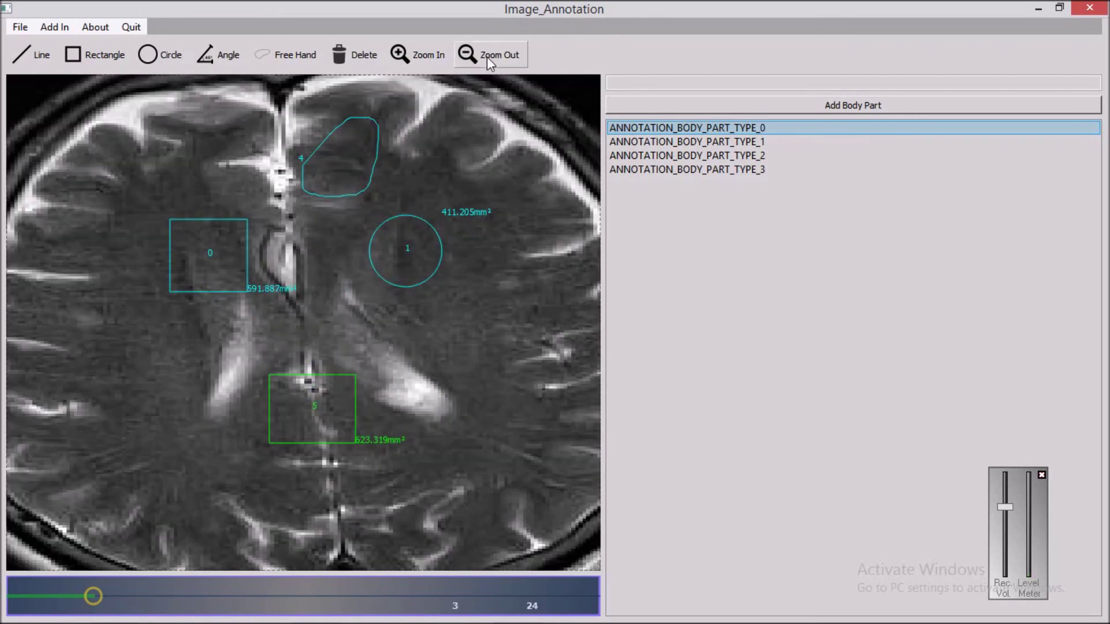